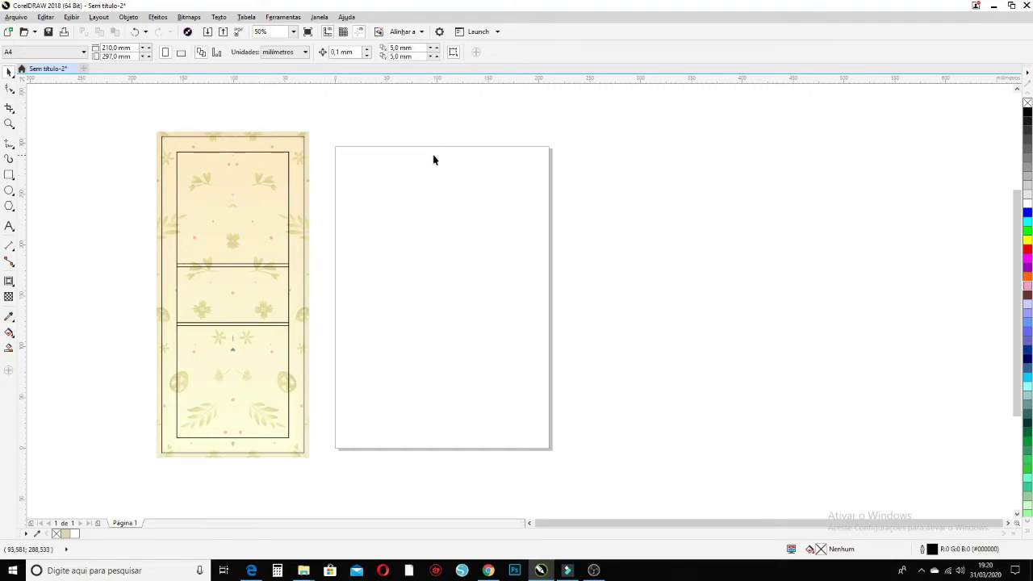
- Select all the artwork objects beside the page and shift them slightly away from the page
click(299, 132)
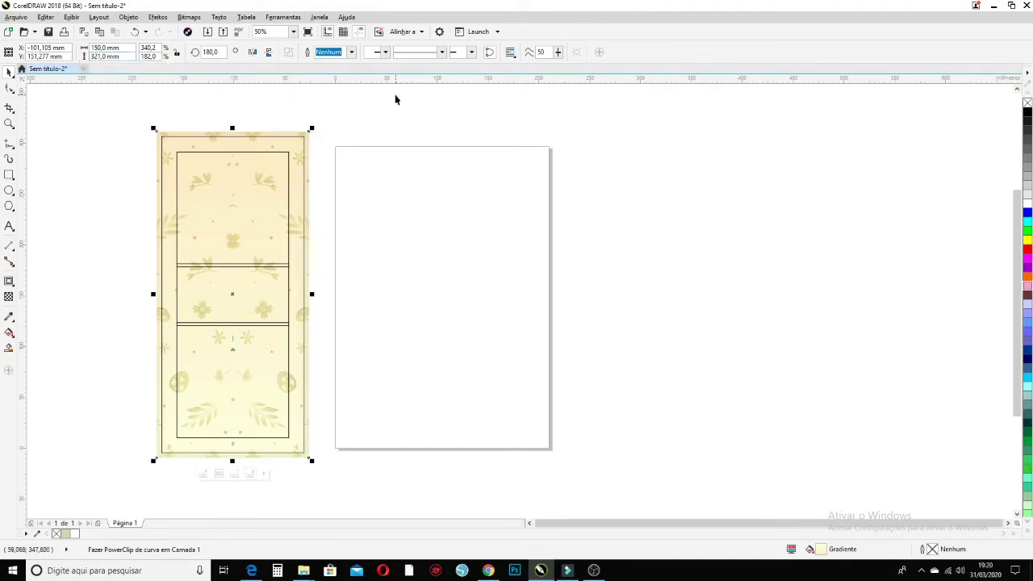
click(396, 151)
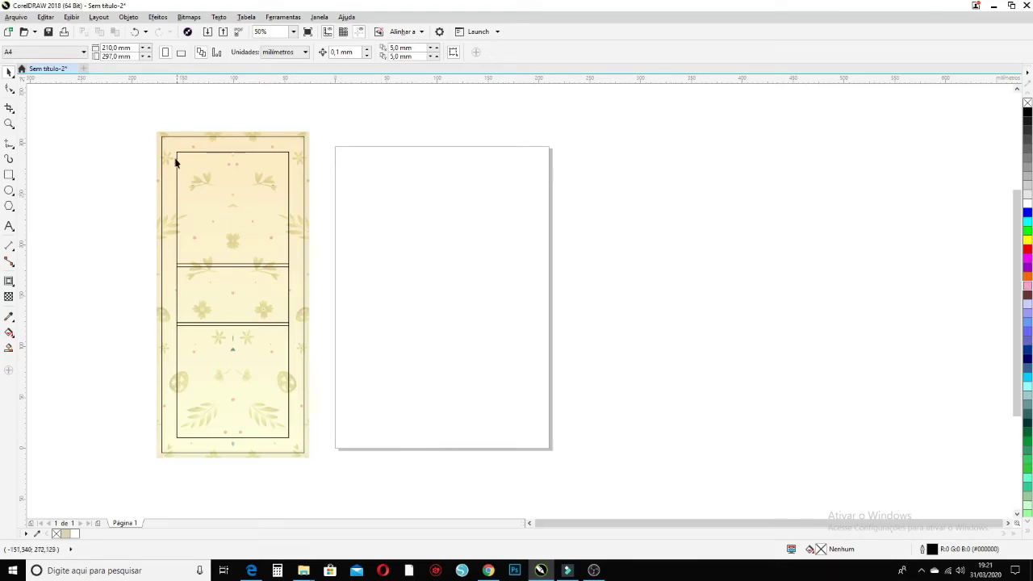
drag(151, 121, 334, 468)
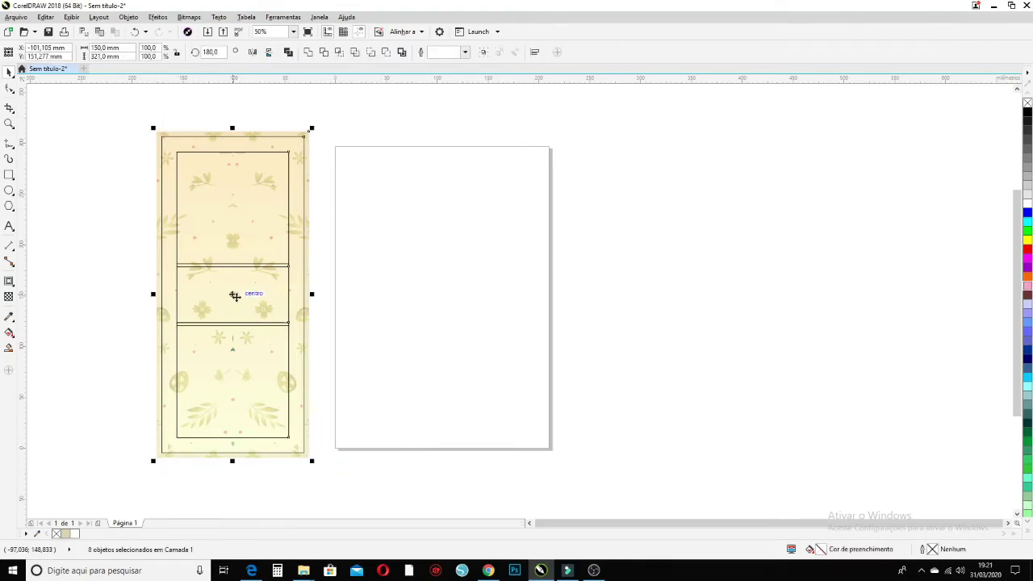
mouse_move(234, 293)
mouse_down()
mouse_move(474, 293)
mouse_move(457, 302)
mouse_move(216, 298)
mouse_up()
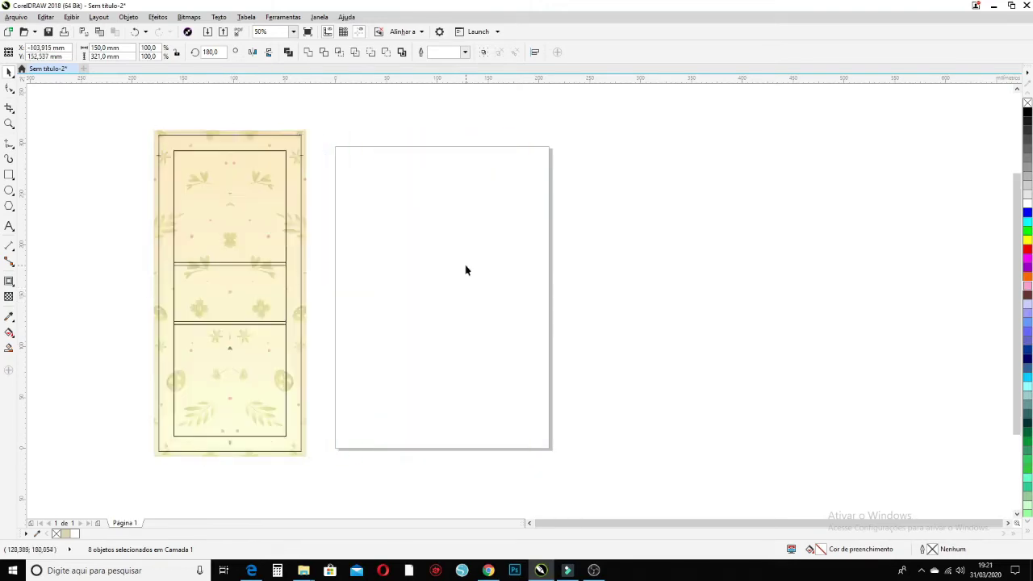
- Set the page height to 350 mm with no objects selected
click(530, 270)
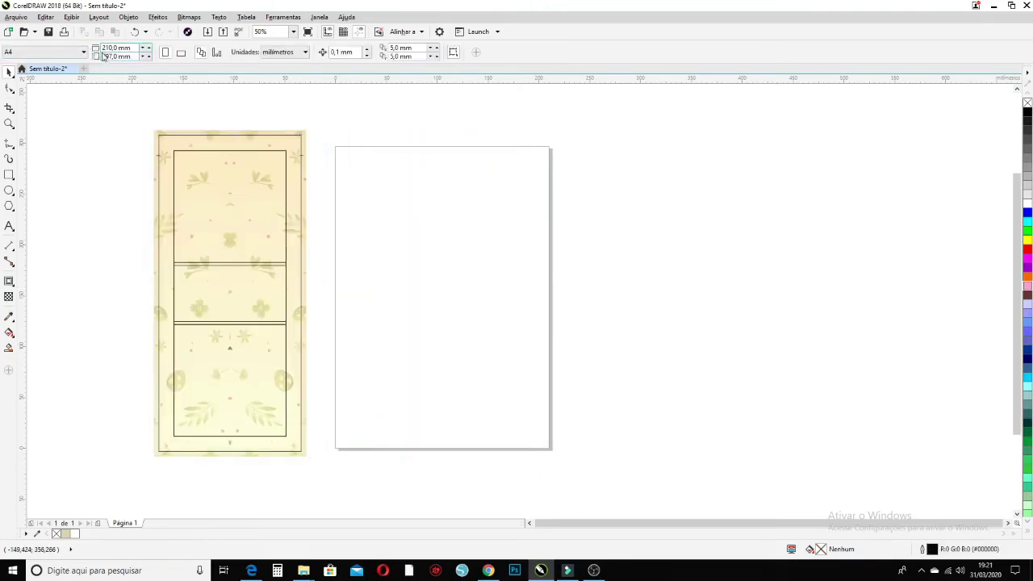
click(112, 58)
click(112, 58)
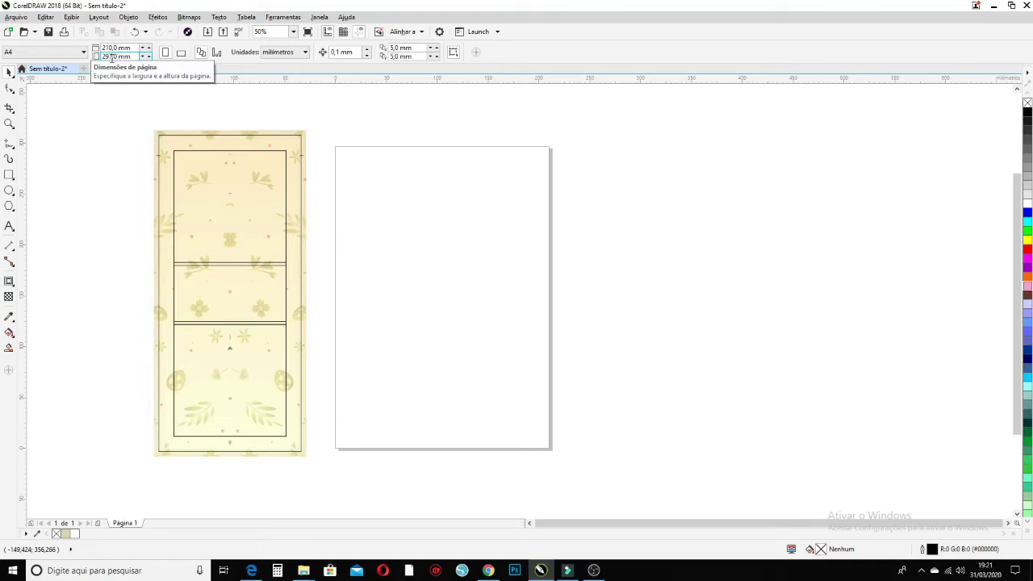
drag(111, 58, 95, 56)
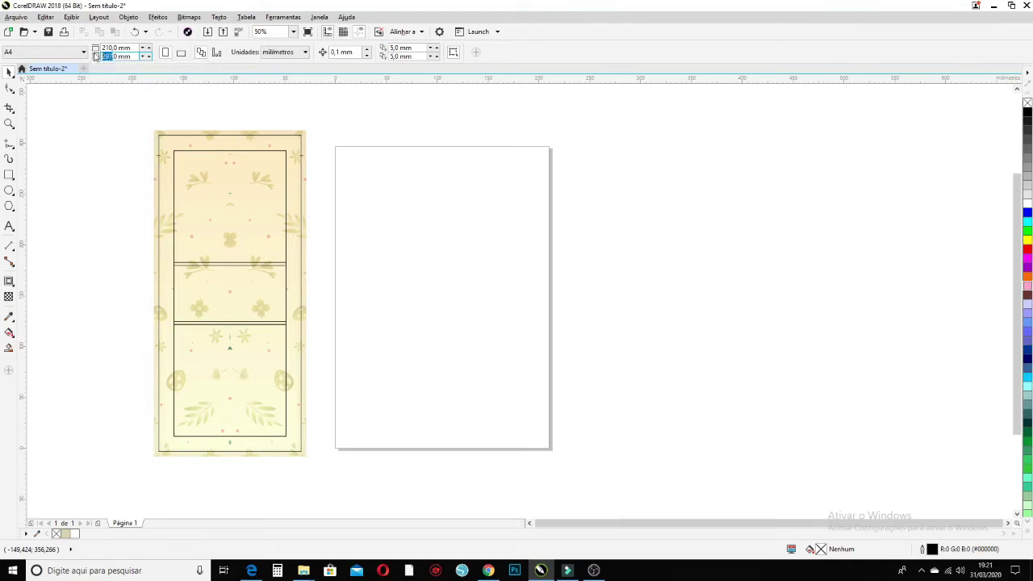
text(350)
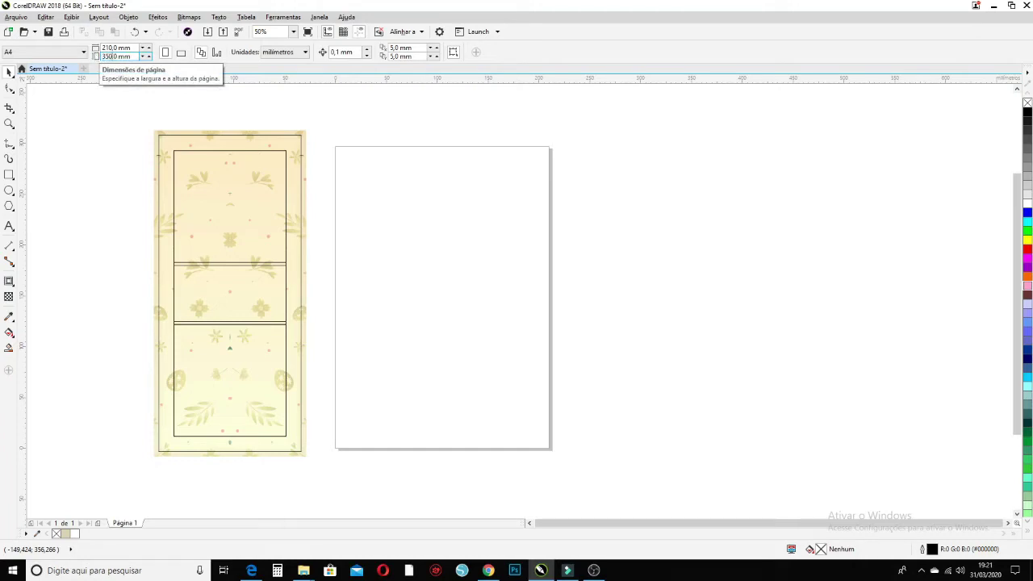
key(Return)
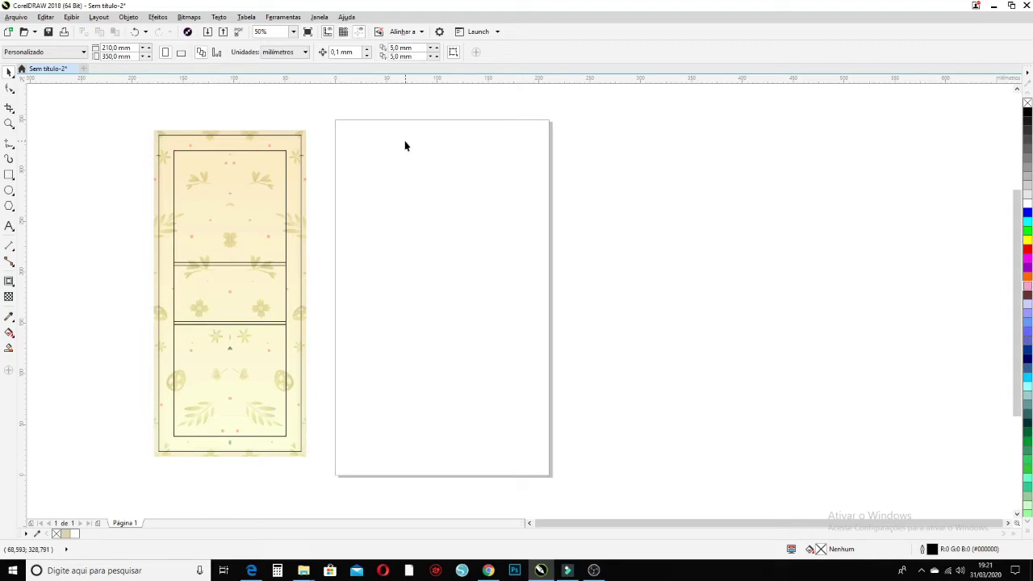
- Group all the artwork objects beside the page and centre the group on the page
drag(138, 131, 332, 476)
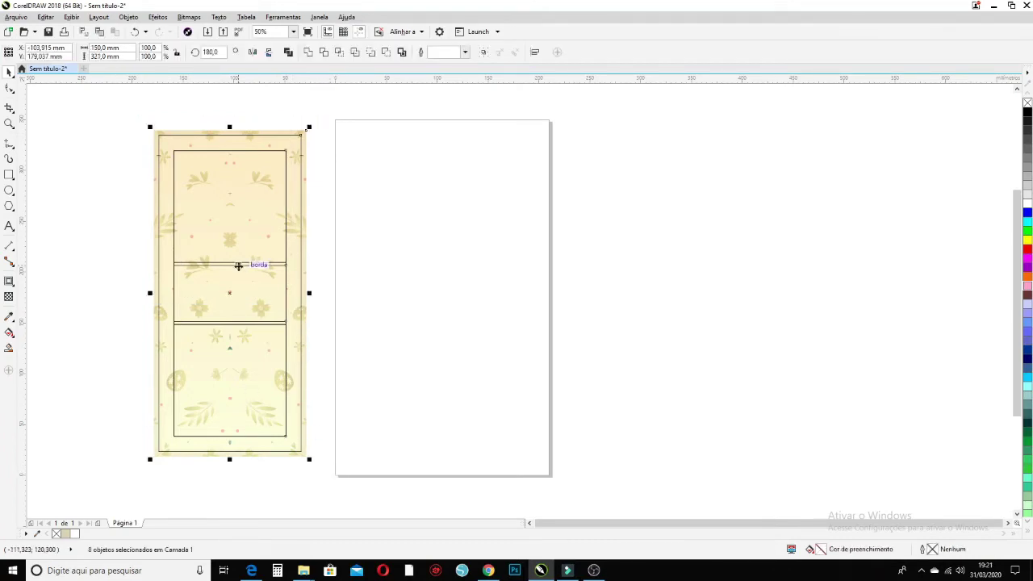
click(484, 51)
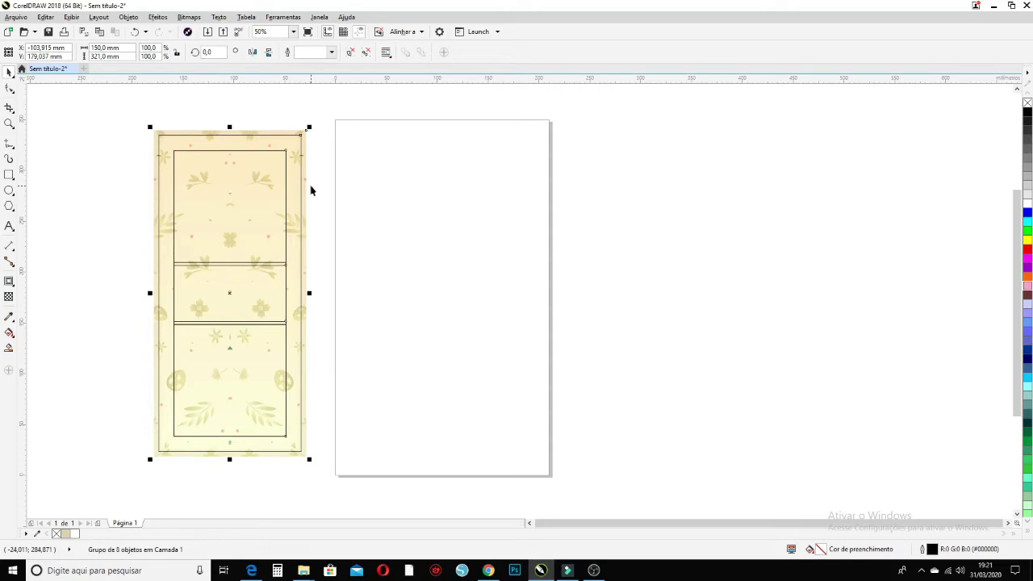
key(p)
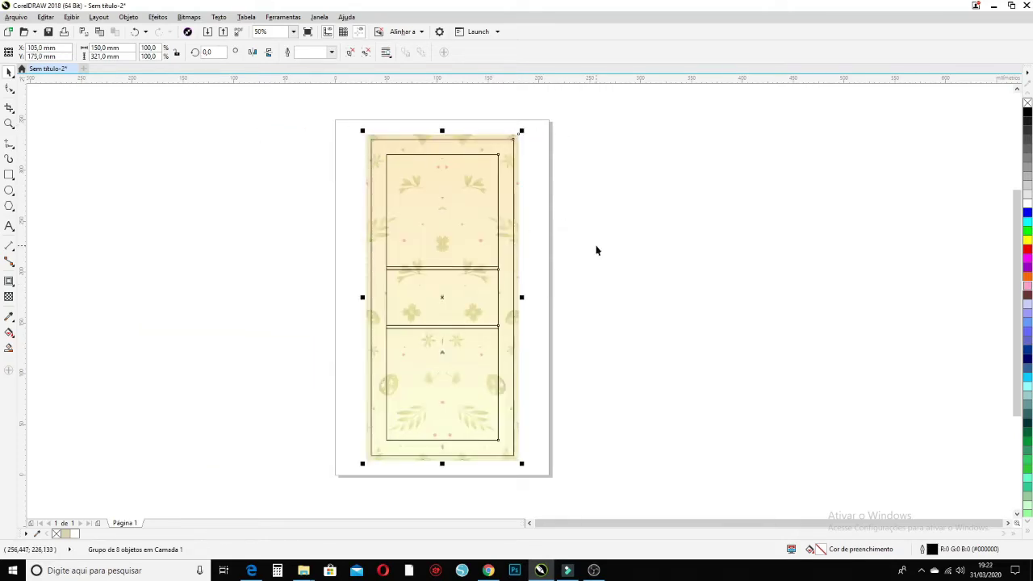
click(589, 220)
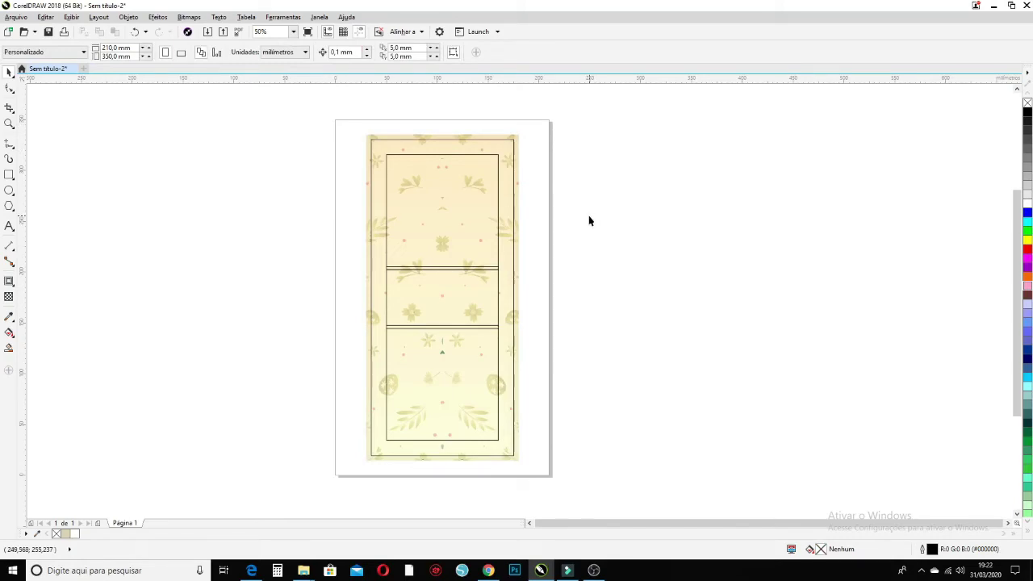
- Open the print settings for the document and choose L805 Series(Rede) as the printer
click(25, 19)
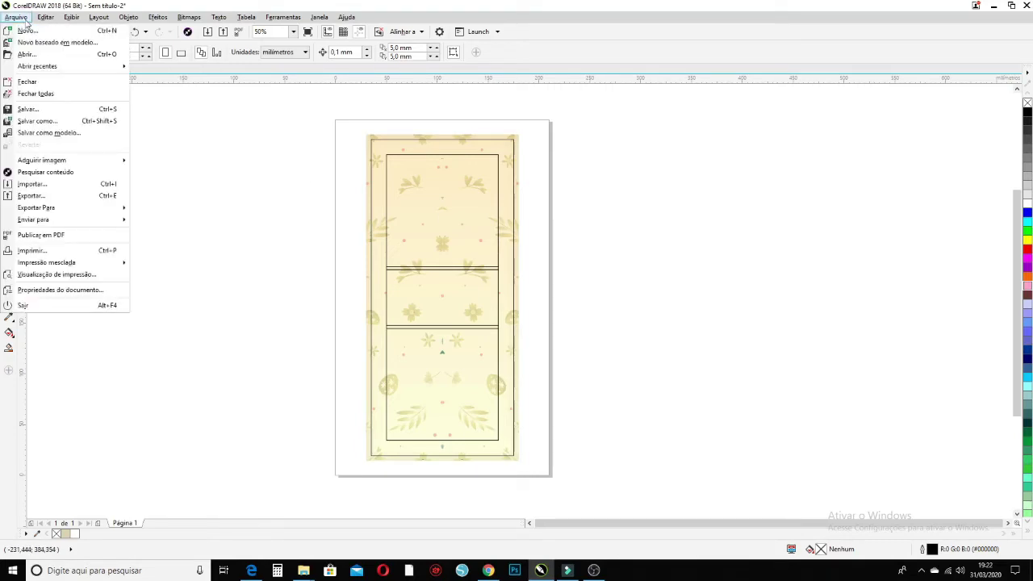
click(64, 251)
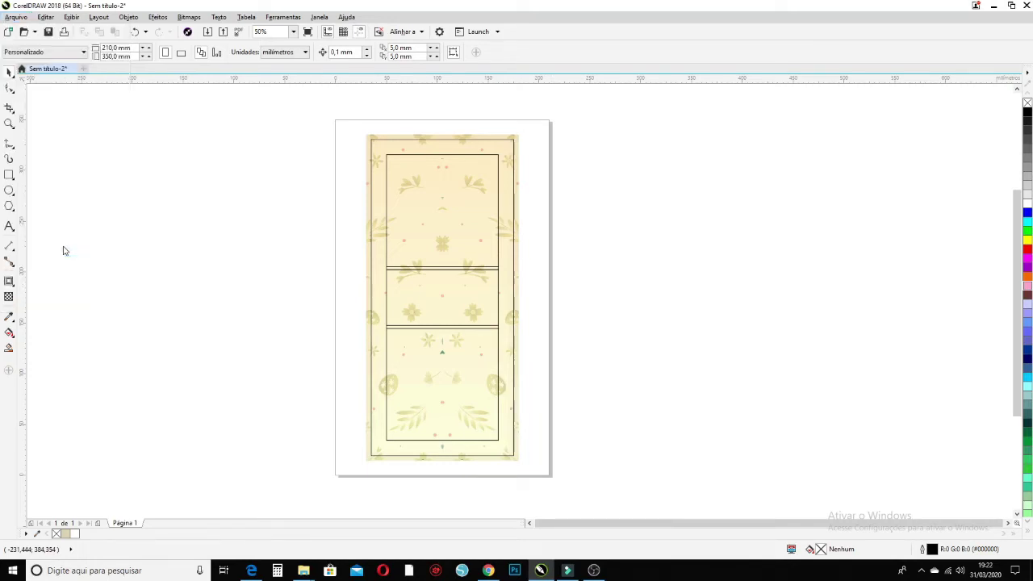
click(563, 200)
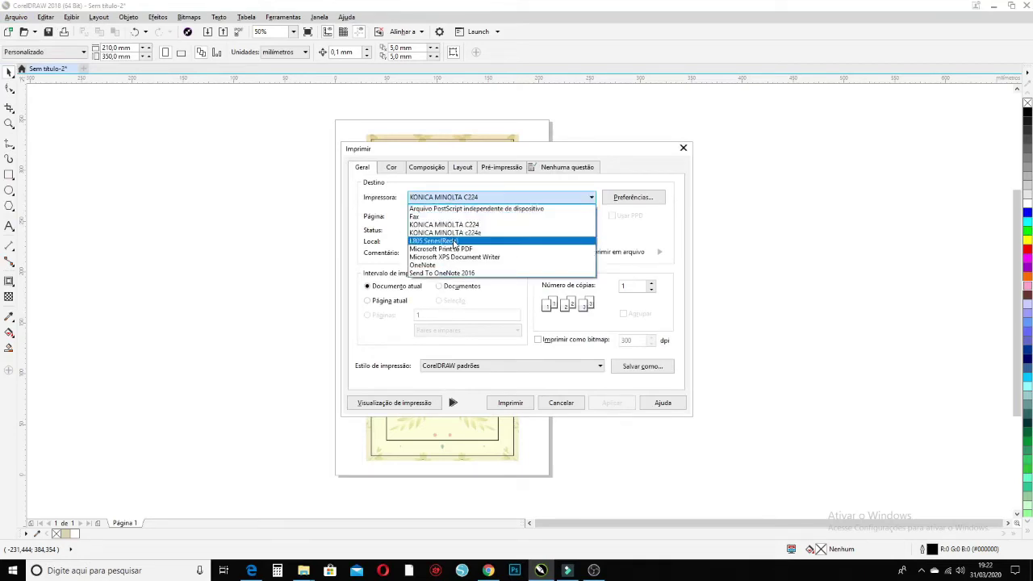
click(440, 242)
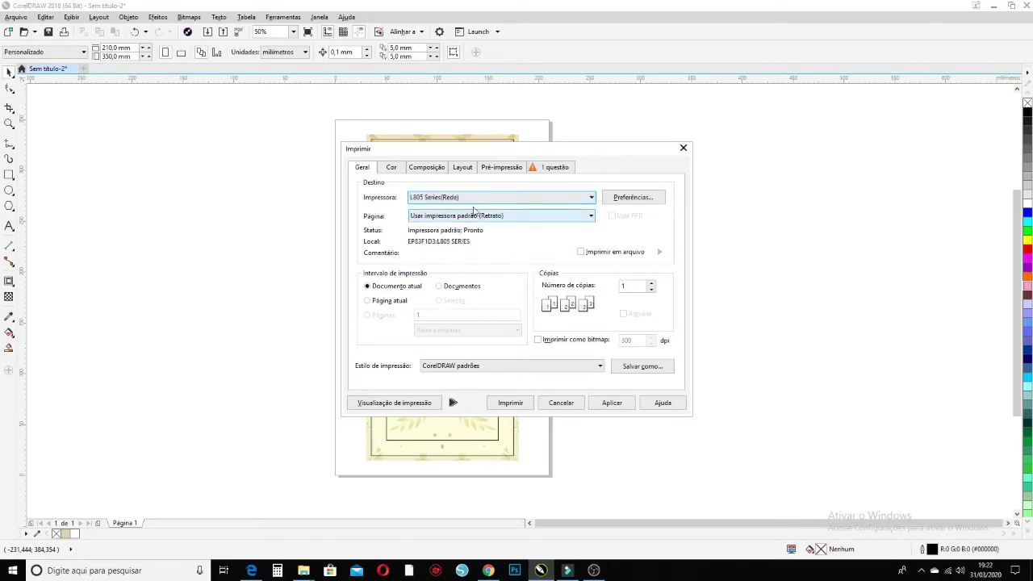
- In the printer's preferences, define a user-defined document size with a 350 mm paper height and set the print quality to Alto
click(625, 199)
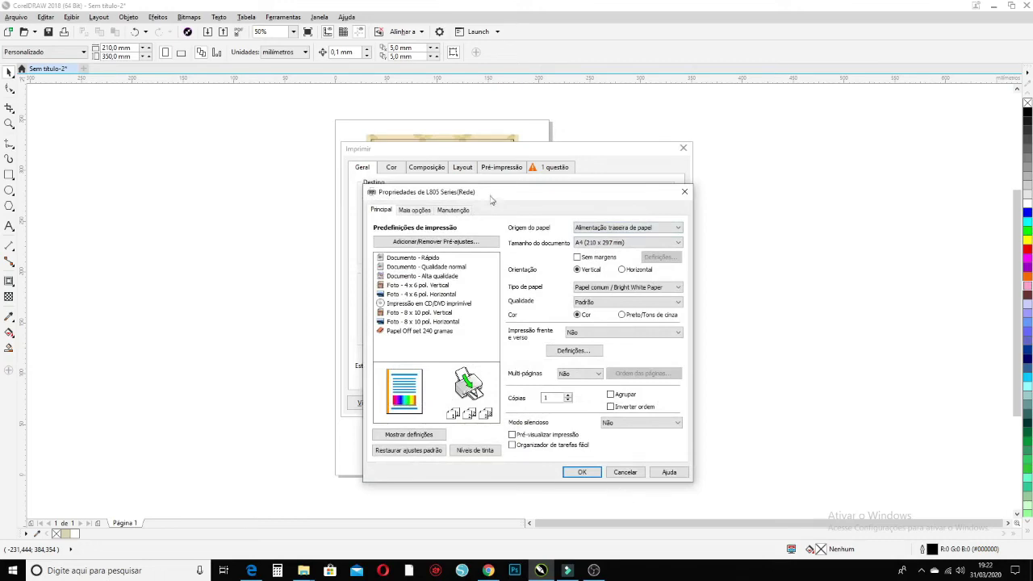
drag(508, 194, 455, 153)
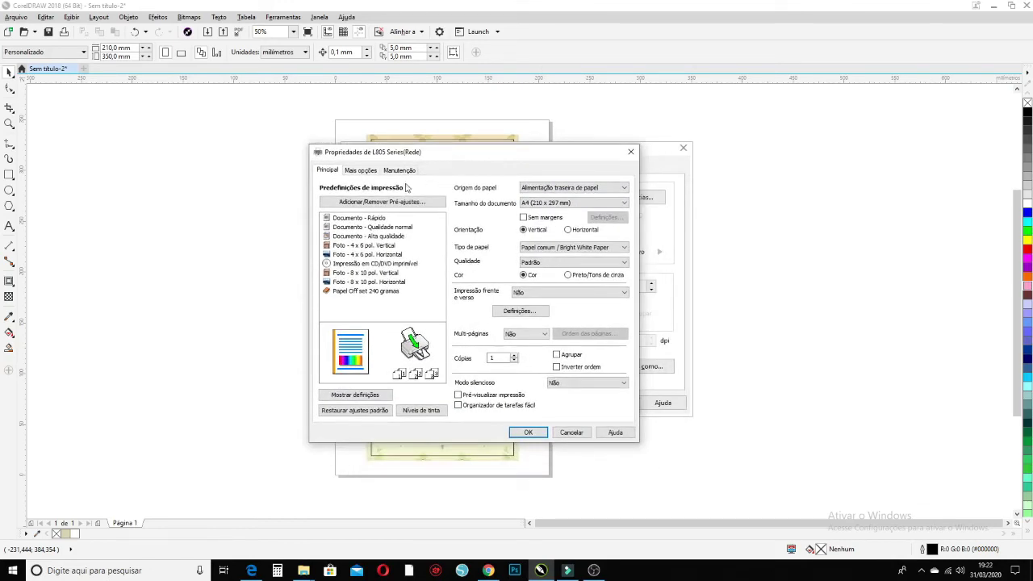
click(560, 264)
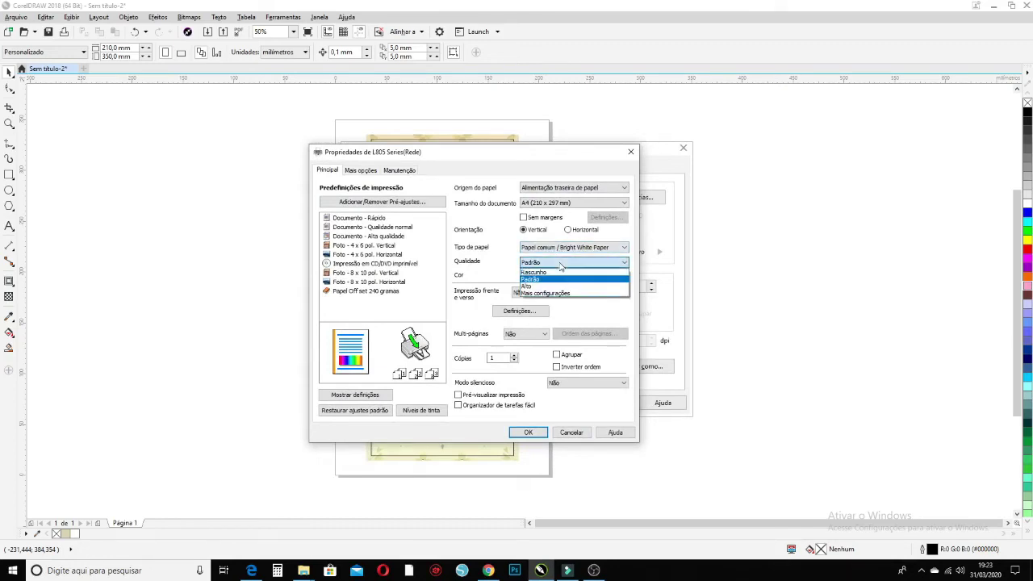
click(561, 265)
click(569, 203)
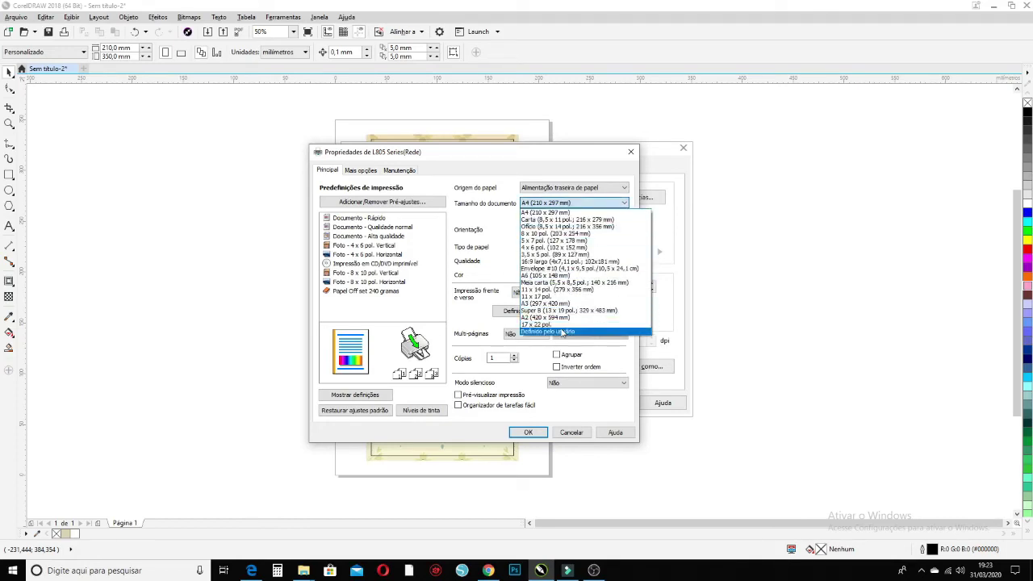
click(562, 332)
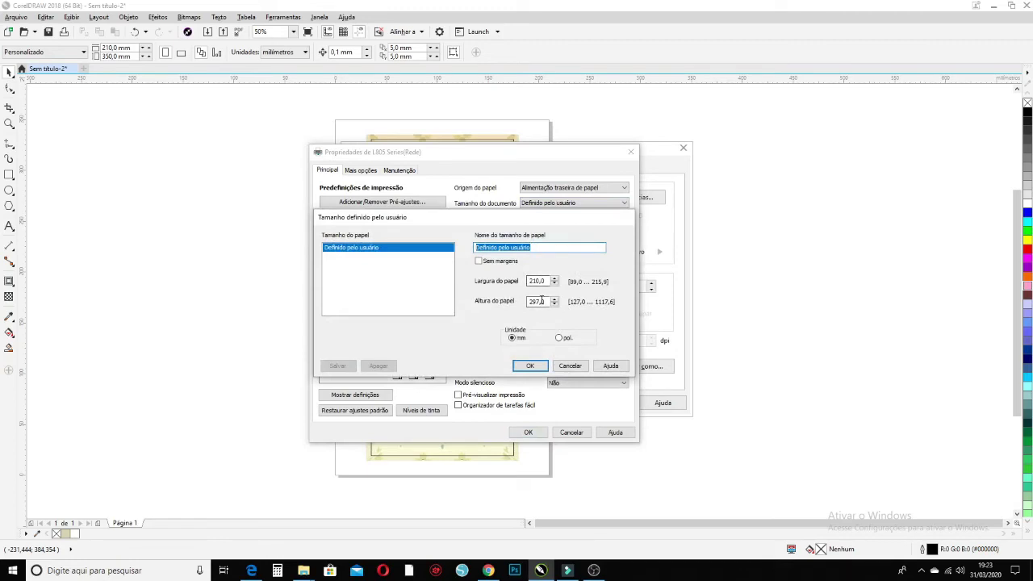
drag(541, 301, 525, 303)
text(350)
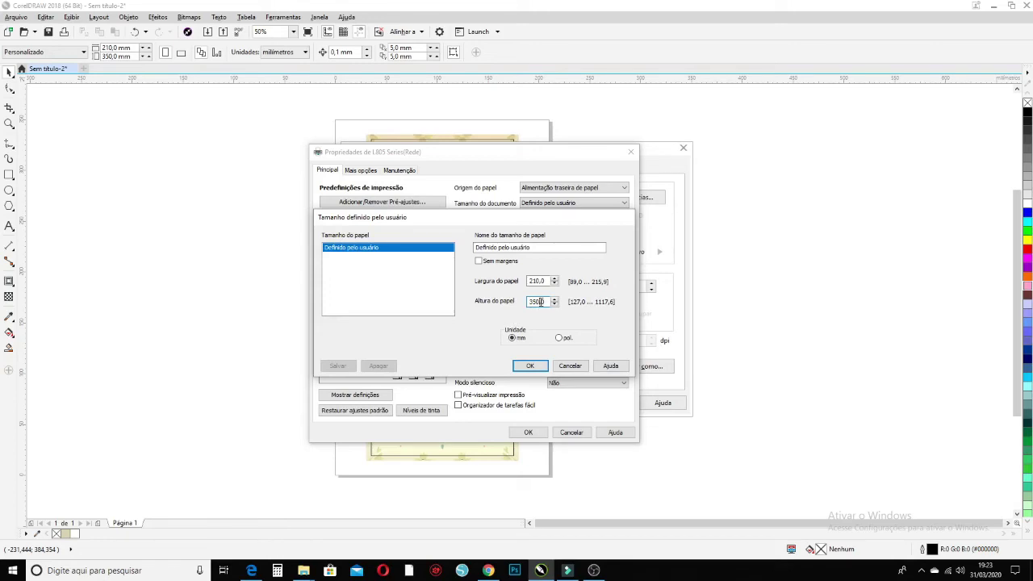
click(530, 366)
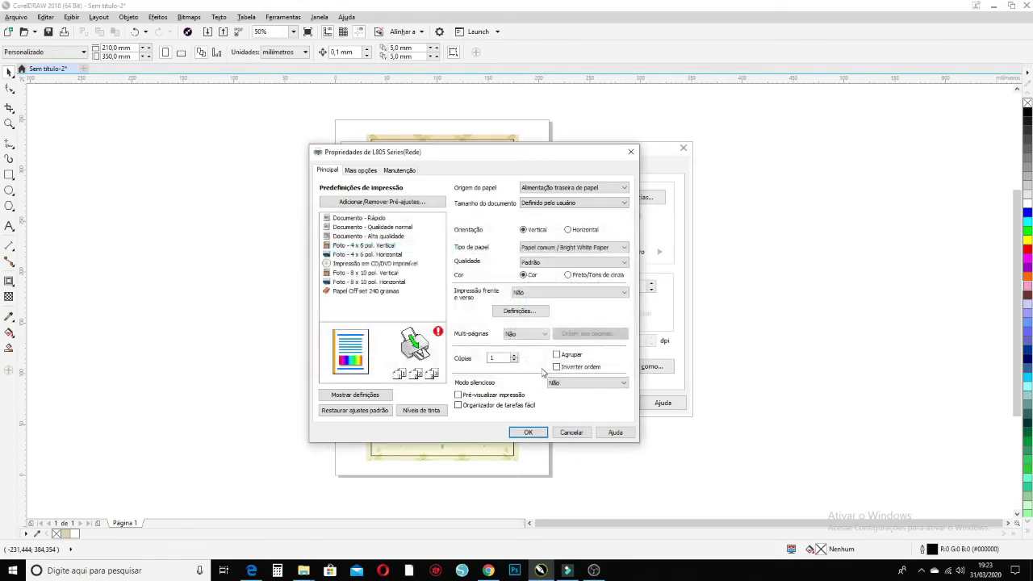
click(563, 263)
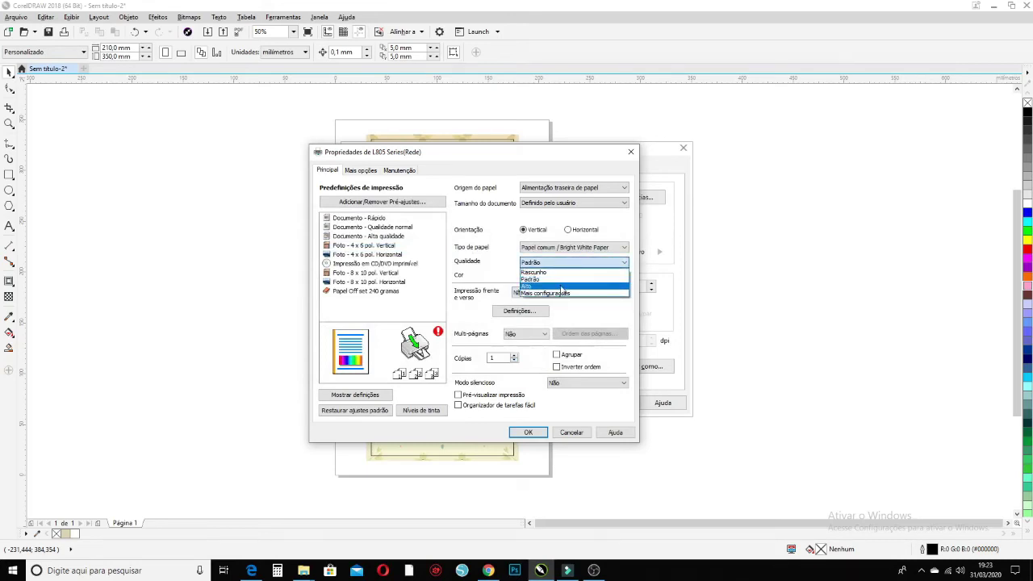
click(563, 287)
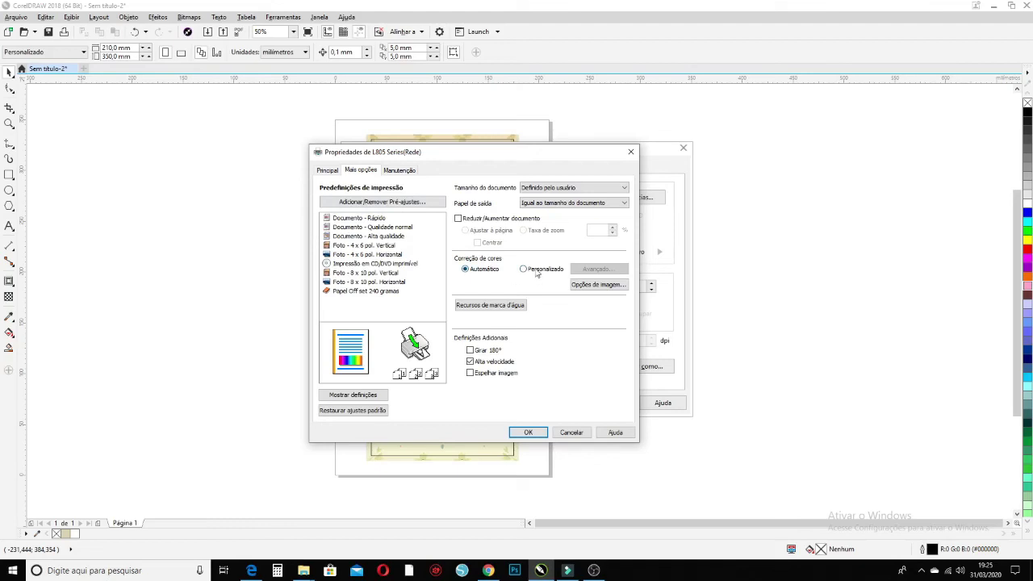
- Switch the printer's colour correction to Personalizado and set its advanced colour mode to Adobe RGB
click(536, 270)
click(589, 273)
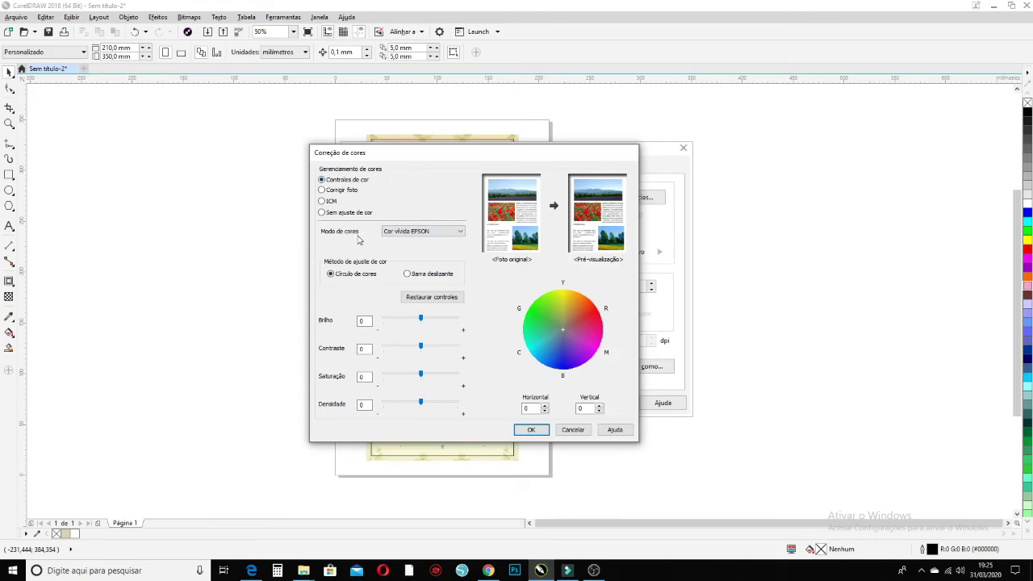
click(426, 232)
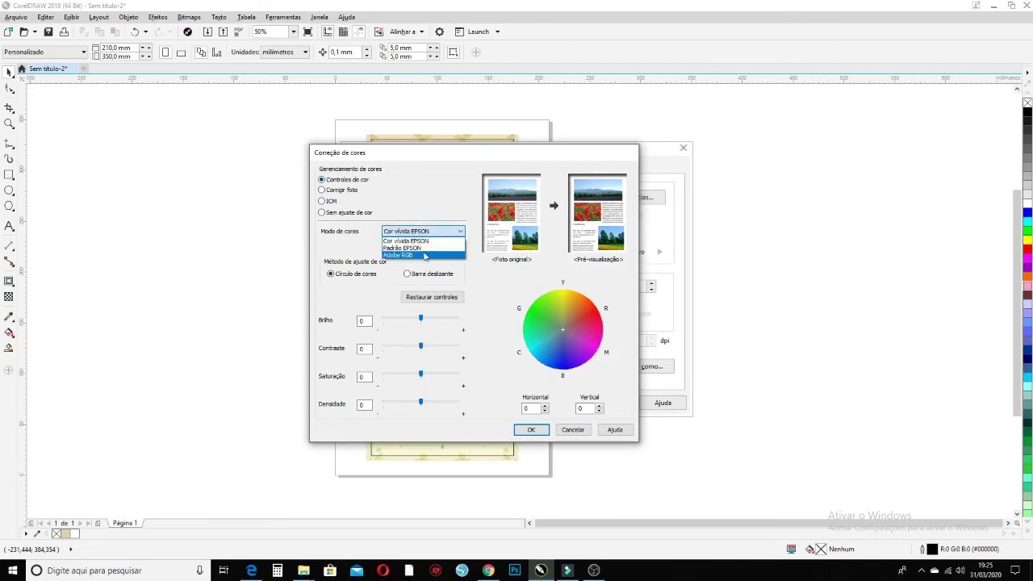
click(425, 255)
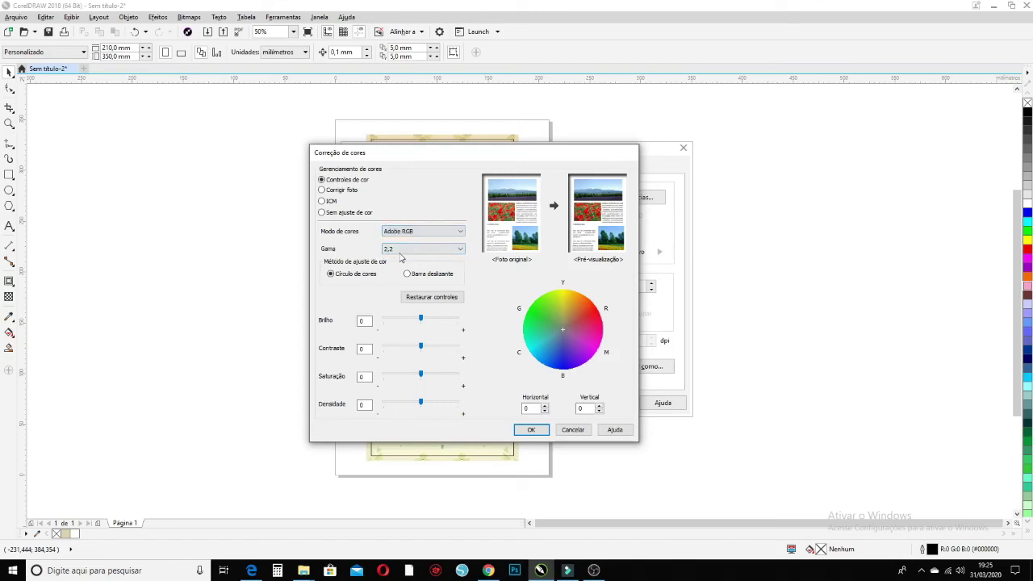
- Set the colour correction's brightness to 5, contrast to 5 and saturation to 3, and apply the printer settings
double_click(360, 321)
text(5)
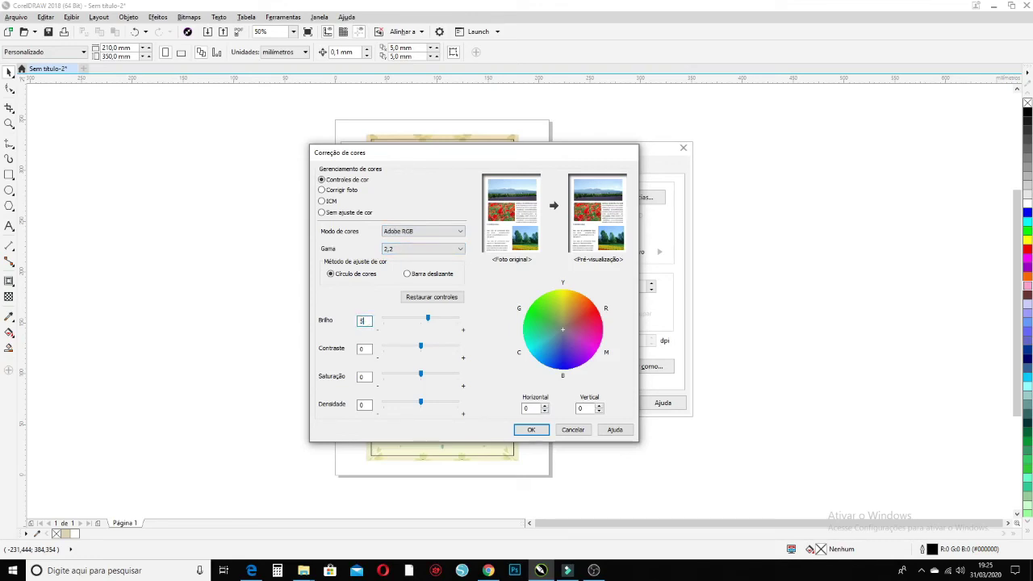
double_click(361, 349)
text(5)
double_click(362, 377)
text(3)
click(531, 430)
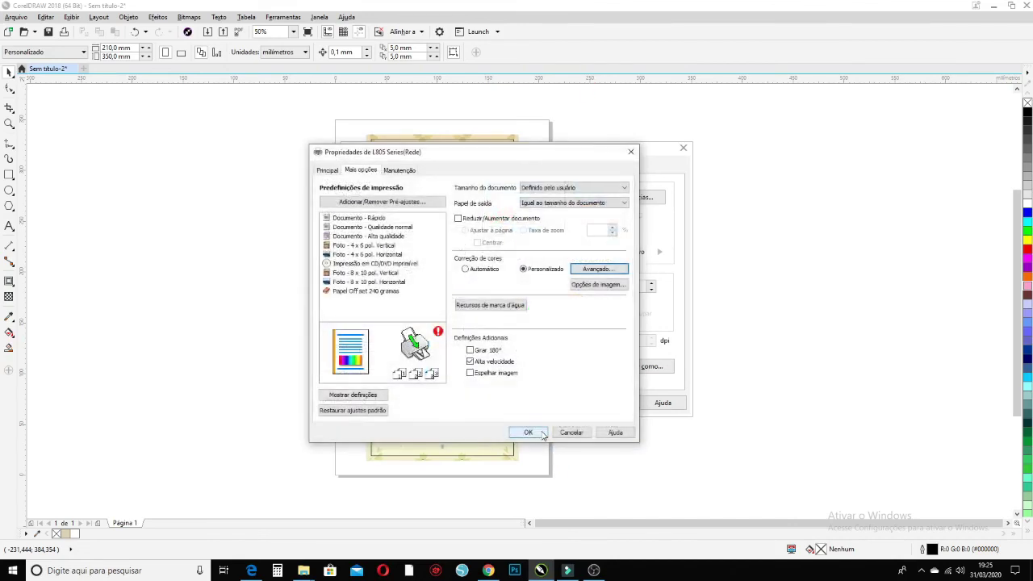
click(543, 434)
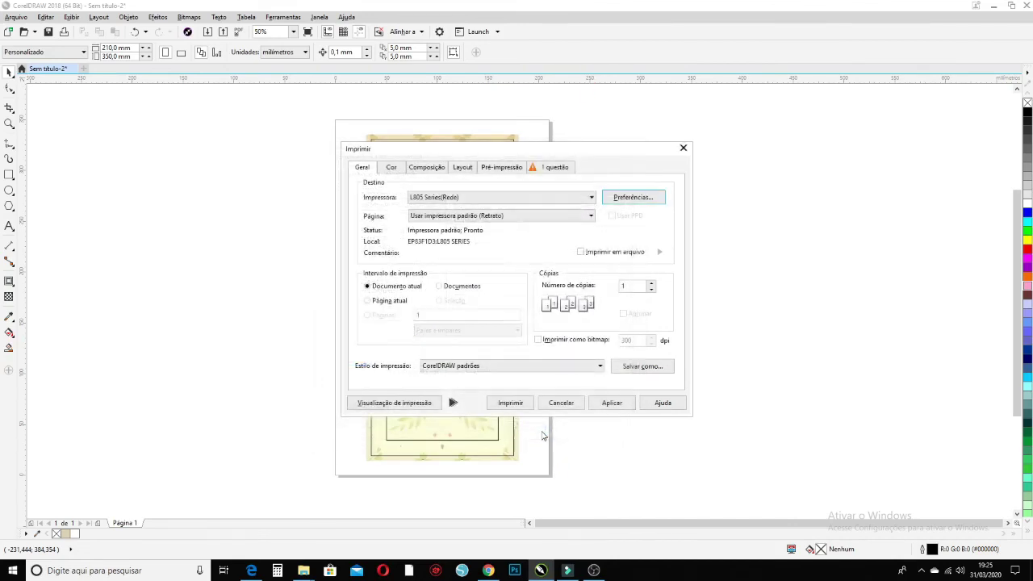
click(615, 403)
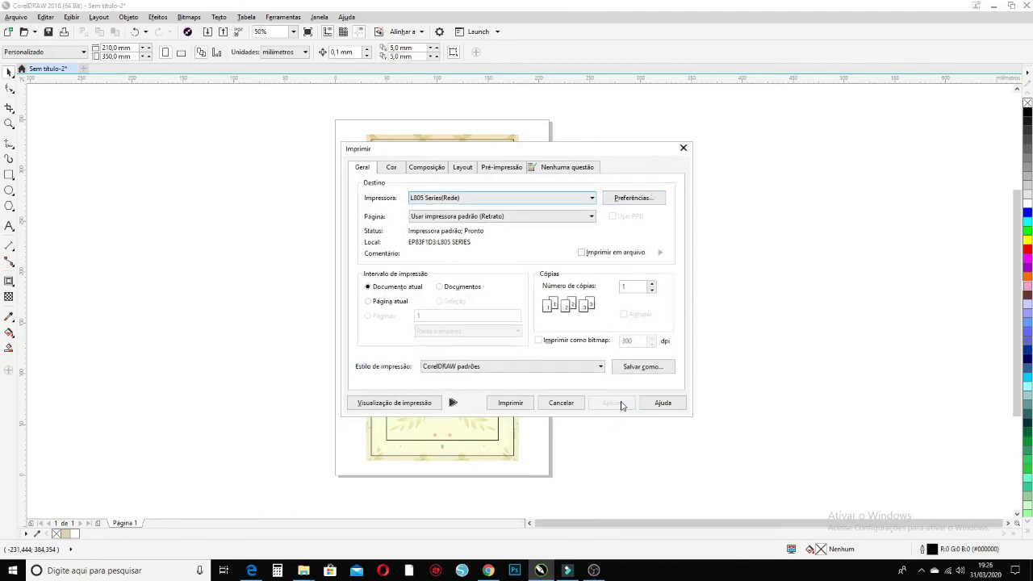